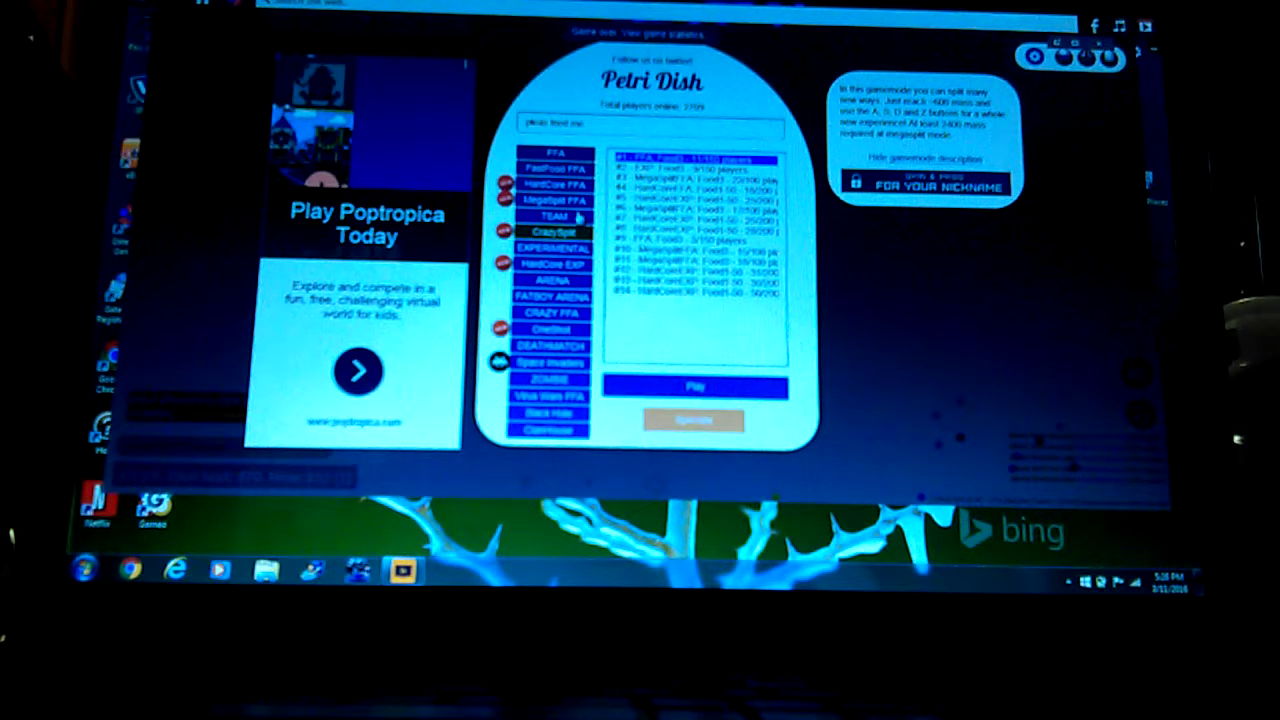
- Choose the MegaSplit FFA mode and start playing on a server
left_click(577, 202)
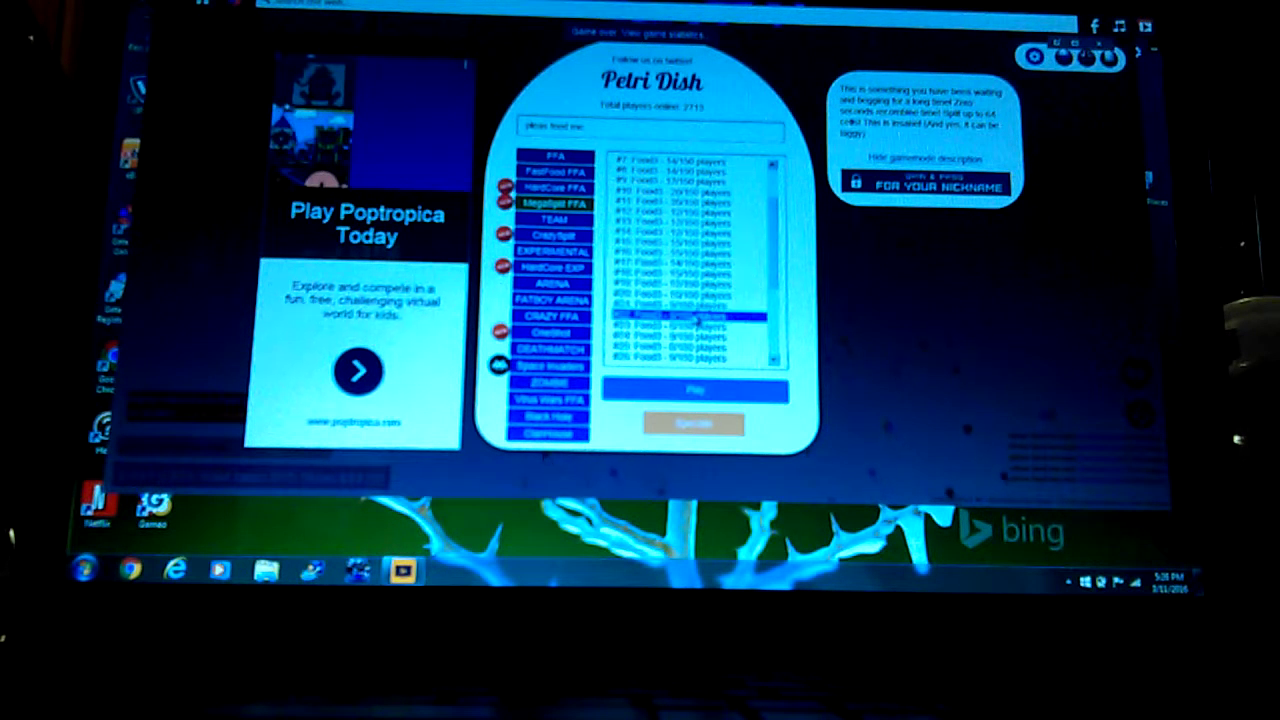
left_click(710, 392)
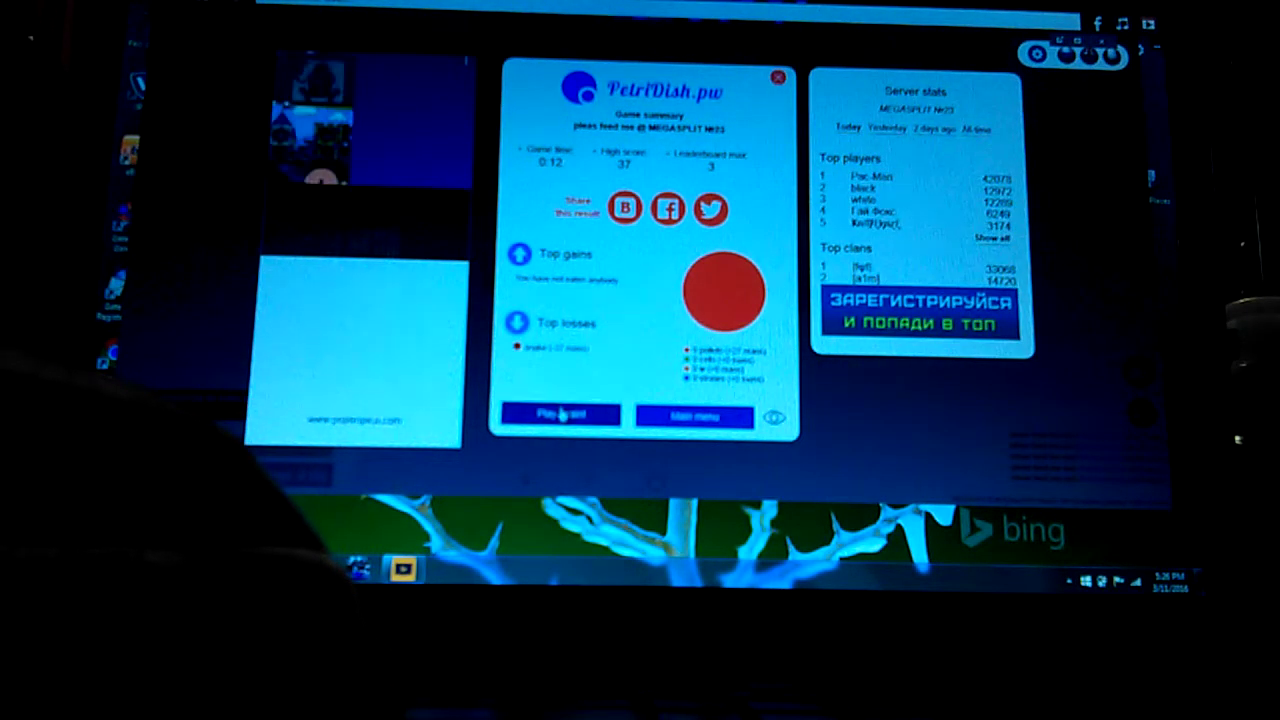
- Start a new round from the game summary after the cell was eaten at 37 mass
left_click(563, 414)
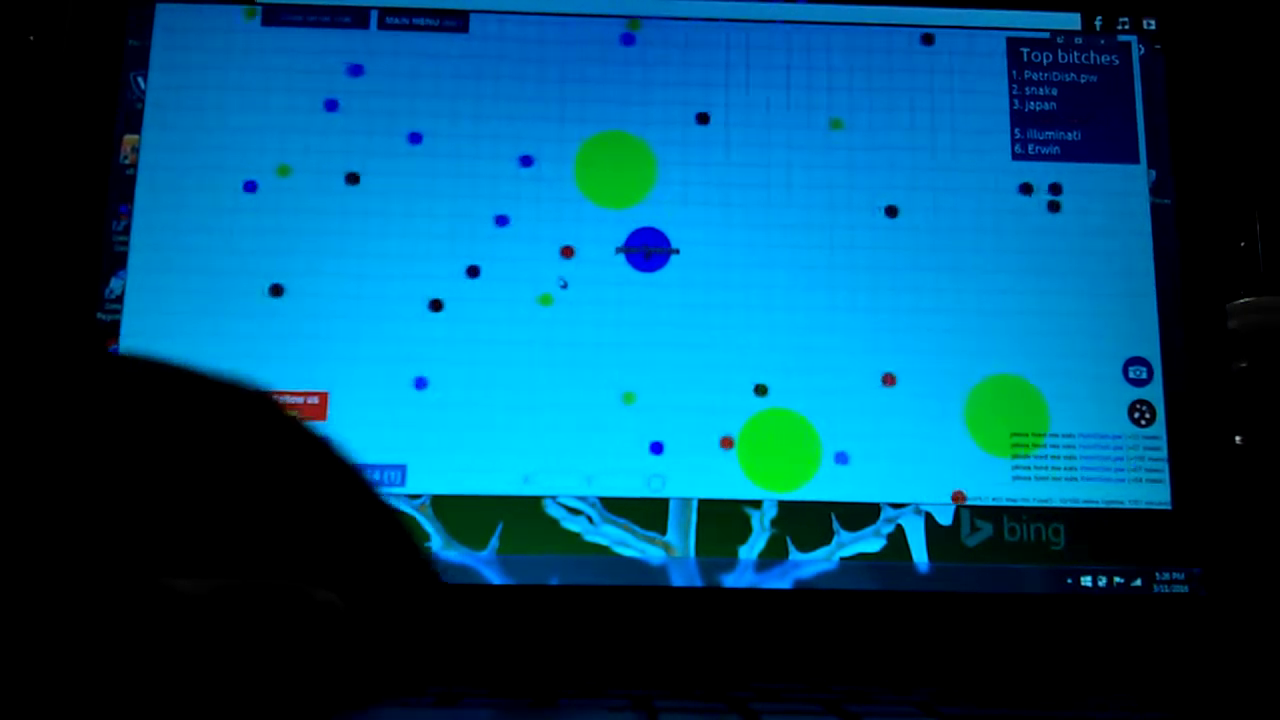
- Split the blue cell four times into smaller pieces to gather pellets toward 950 mass
key("space")
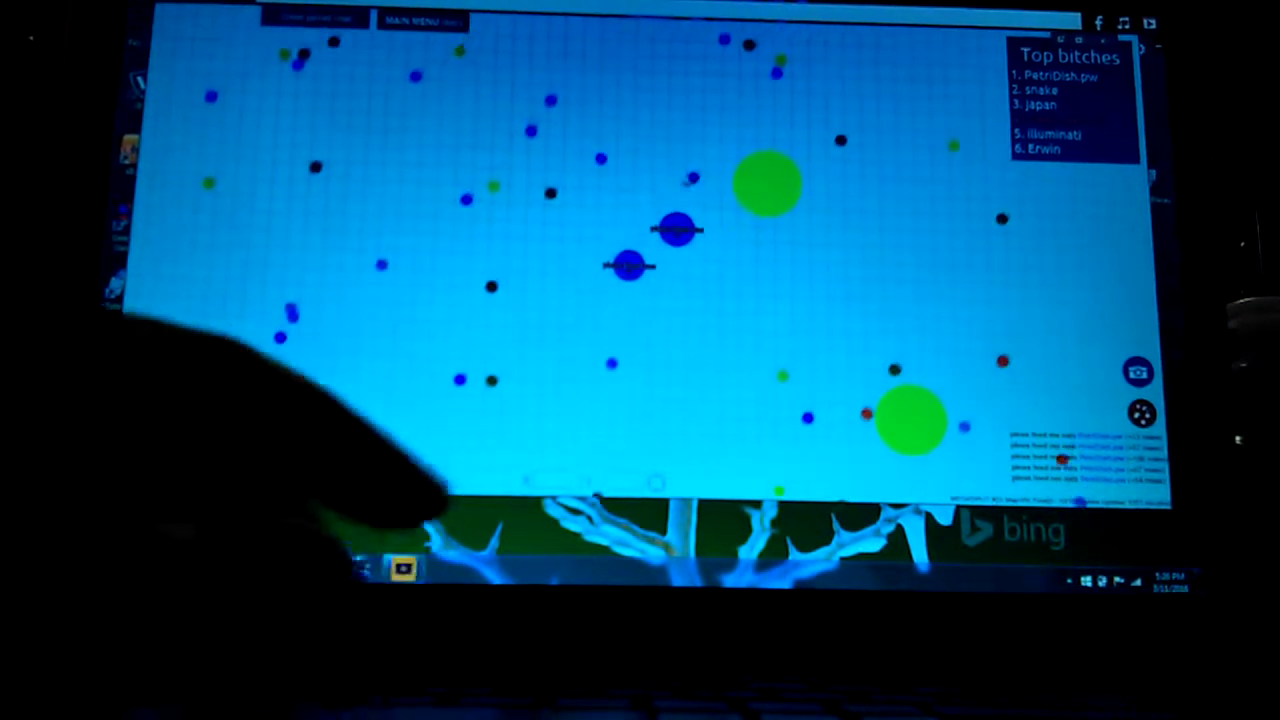
key("space")
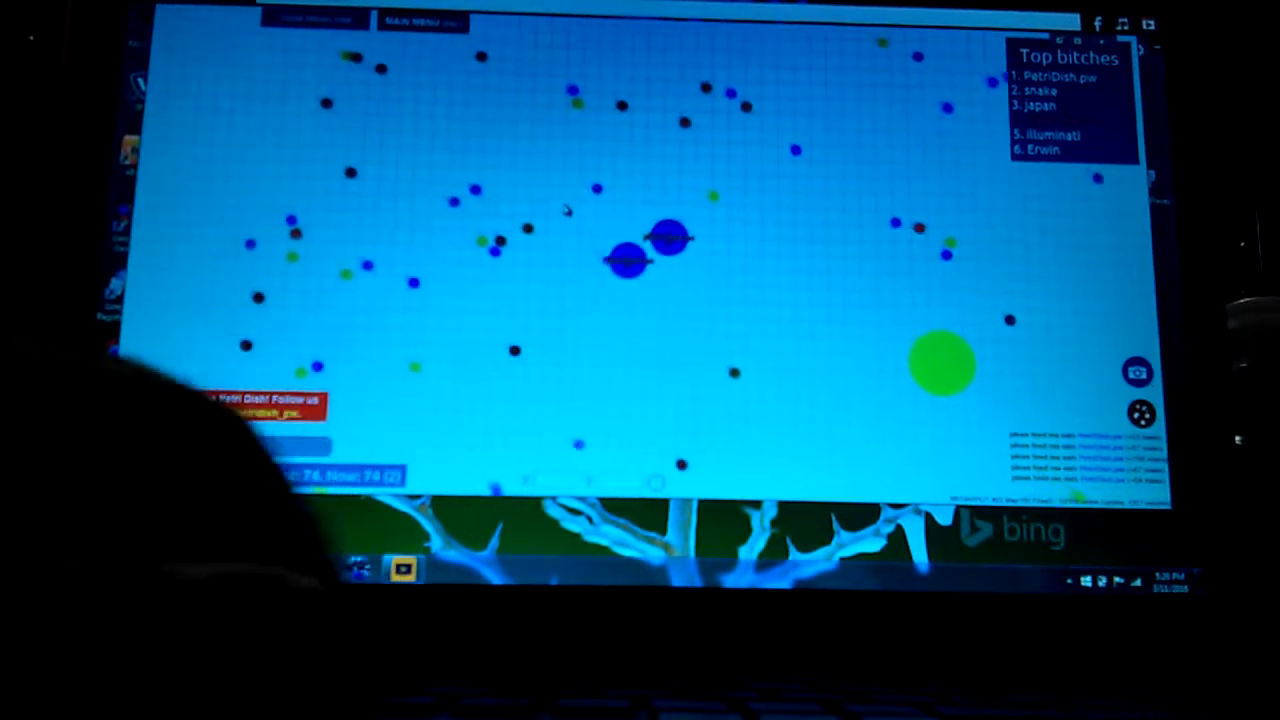
key("space")
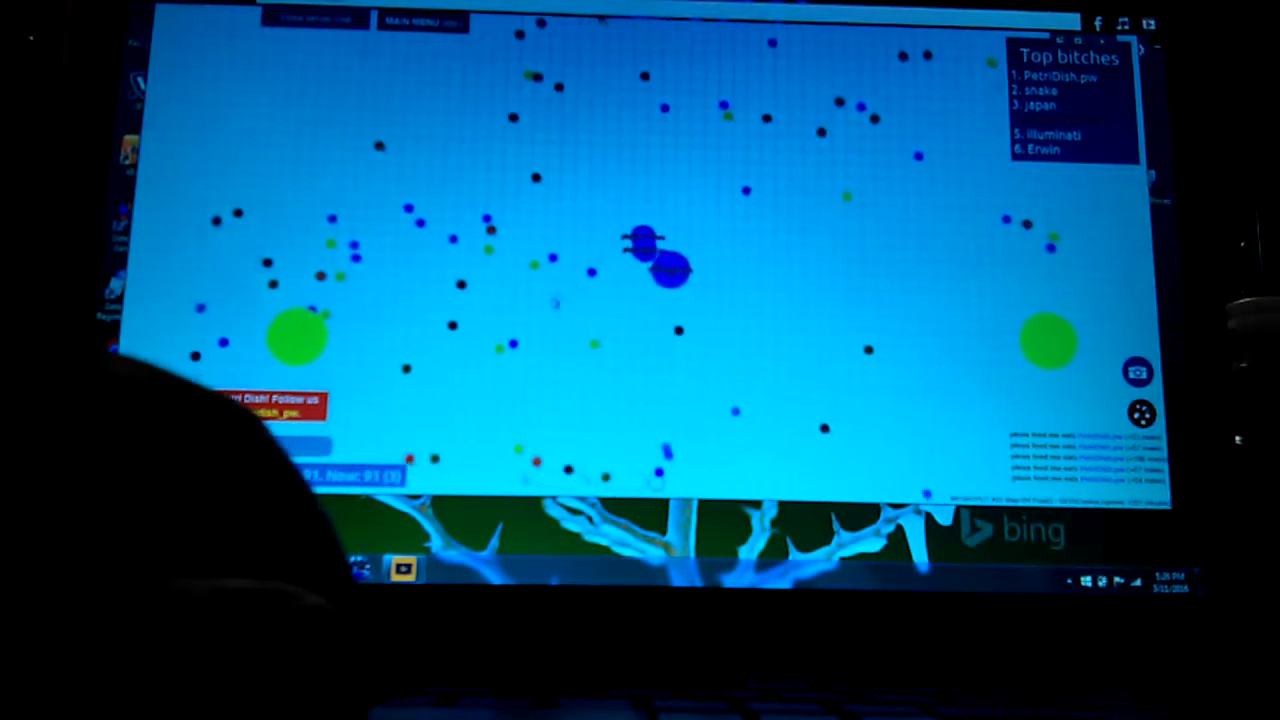
key("space")
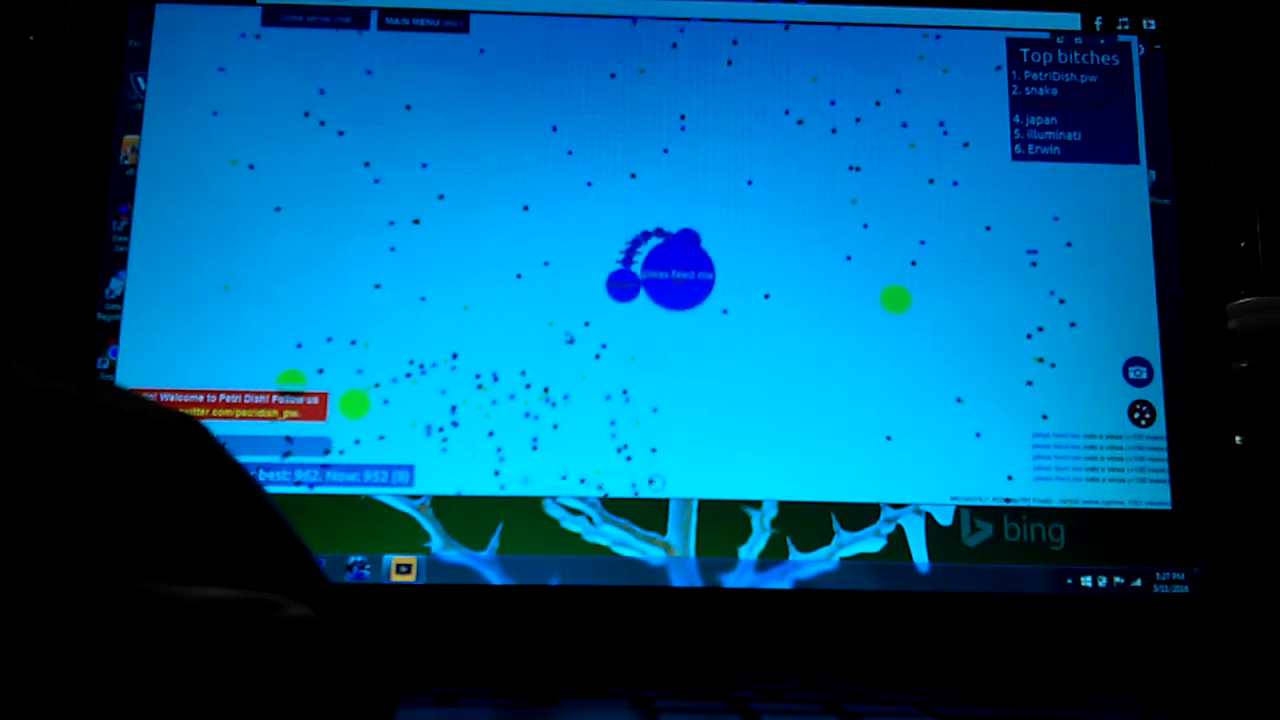
- Split three more times to sweep pellets, then let the pieces merge at about 1,420 mass
key("space")
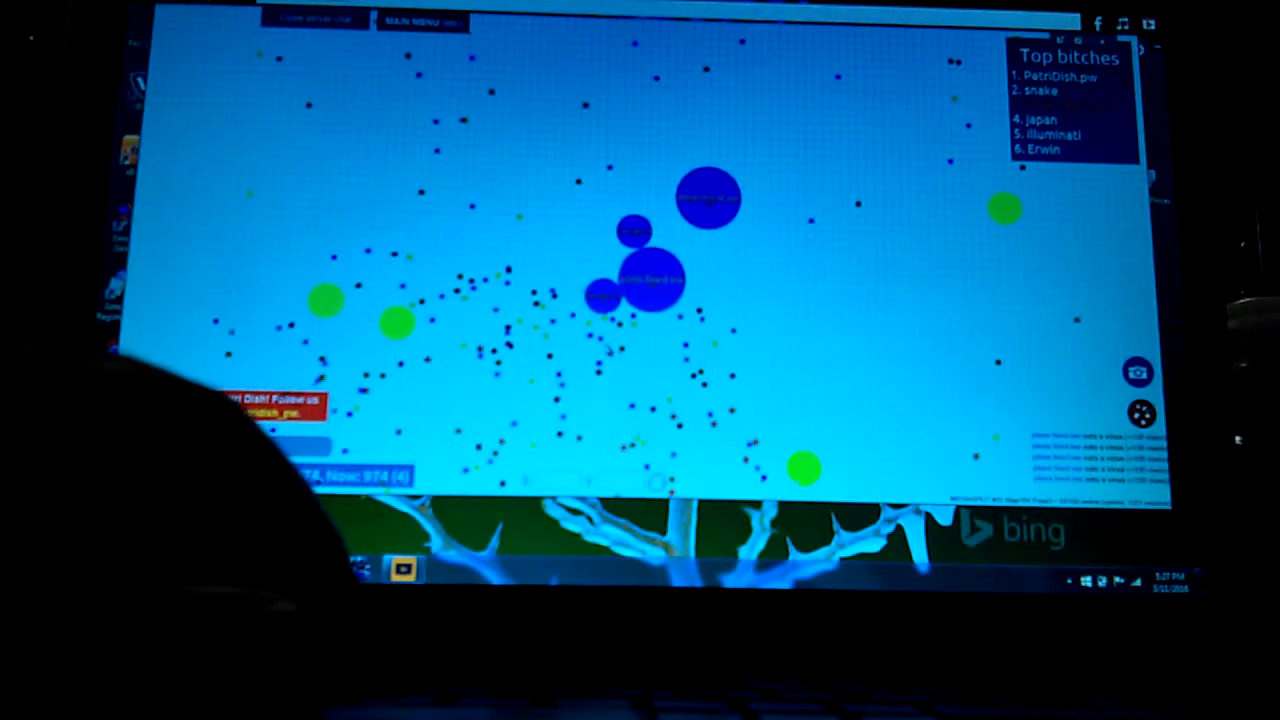
key("space")
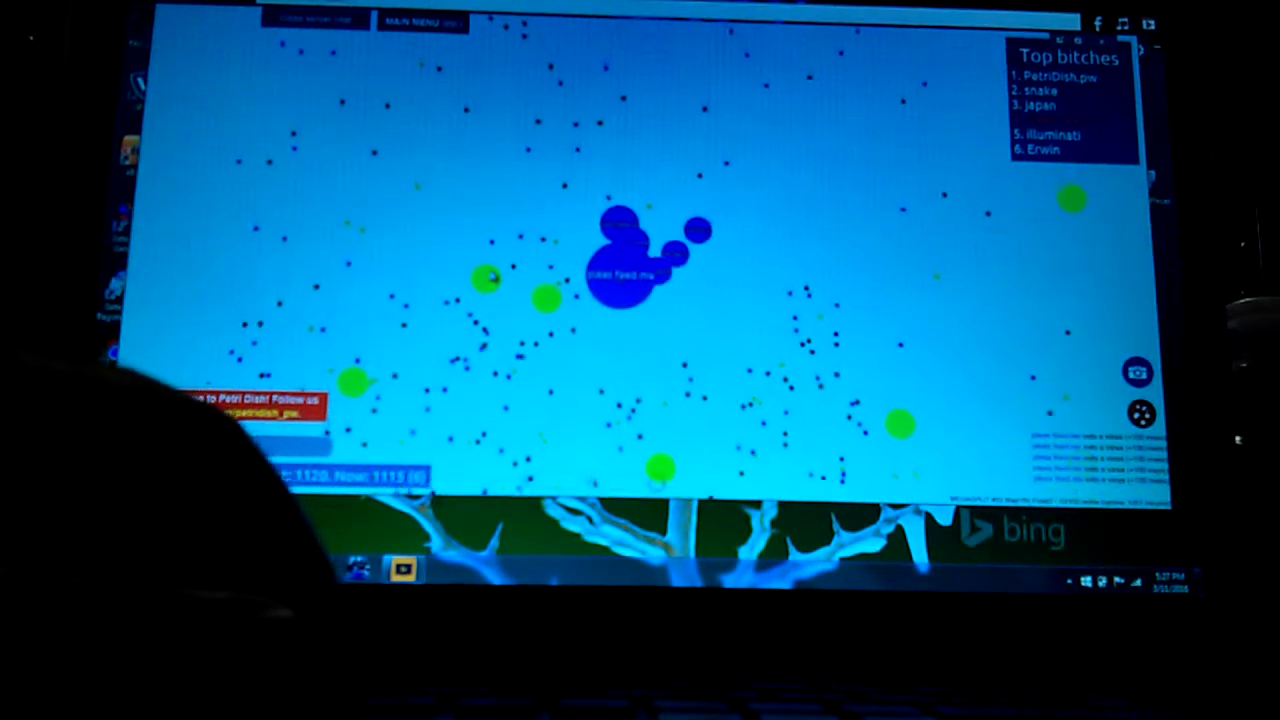
key("space")
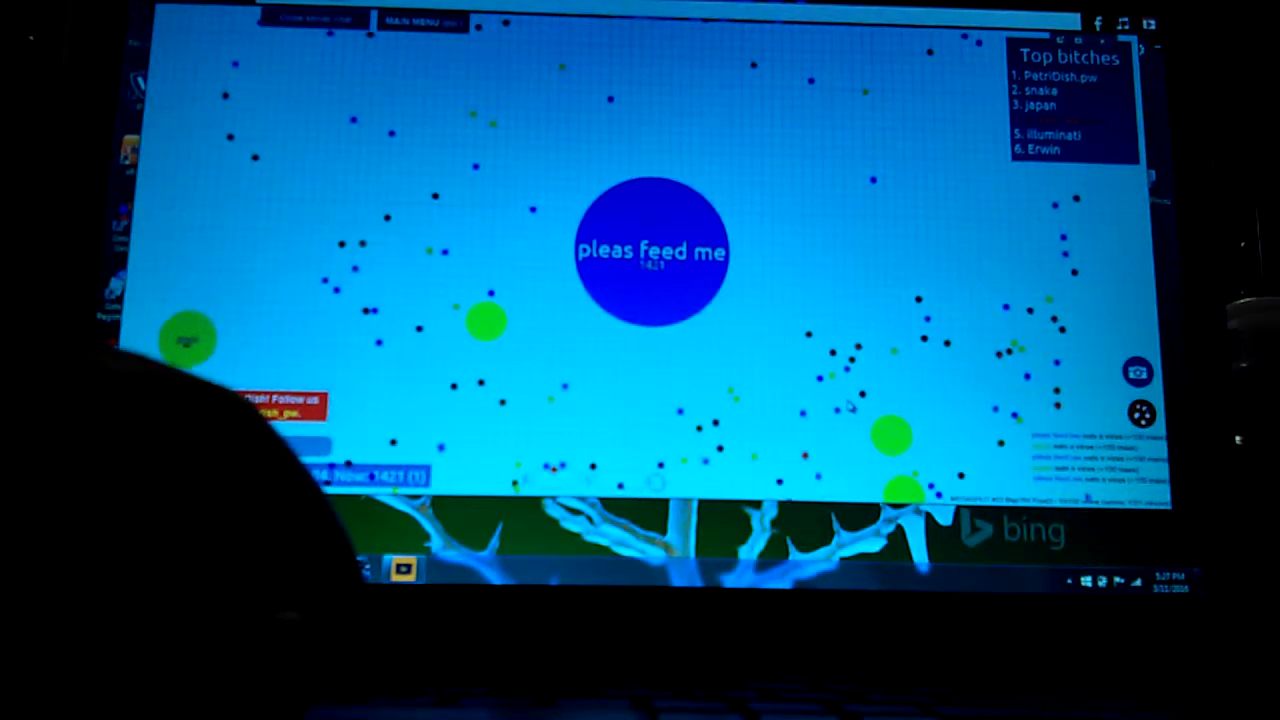
- Split twice and eject mass toward the japan cell, peaking at 3,292 mass
key("space")
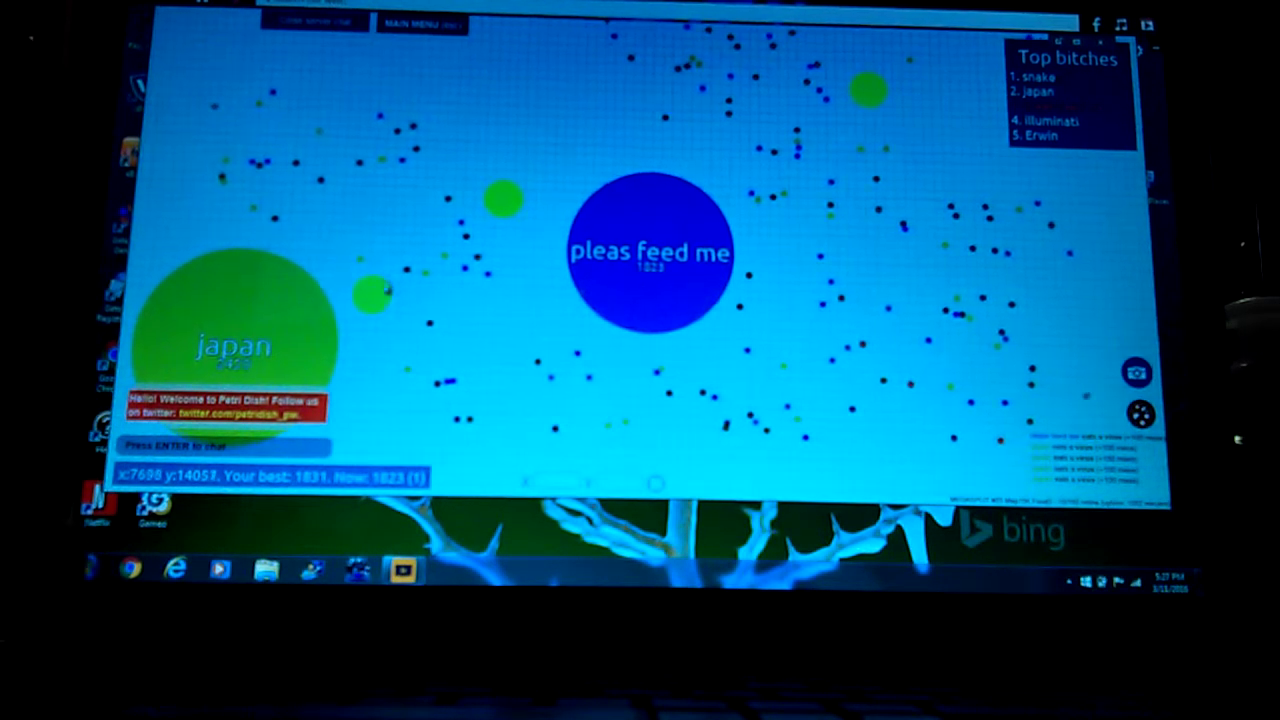
key("w")
key("w")
key("w")
key("w")
key("w")
key("w")
key("w")
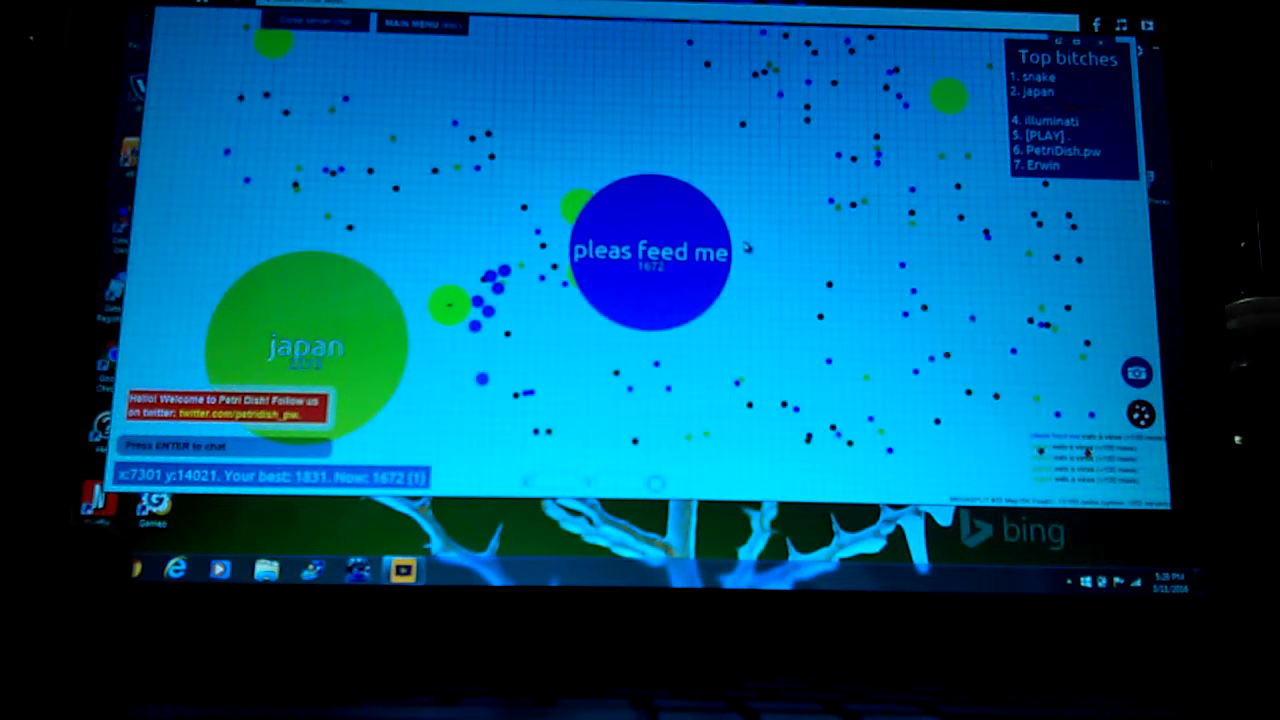
key("space")
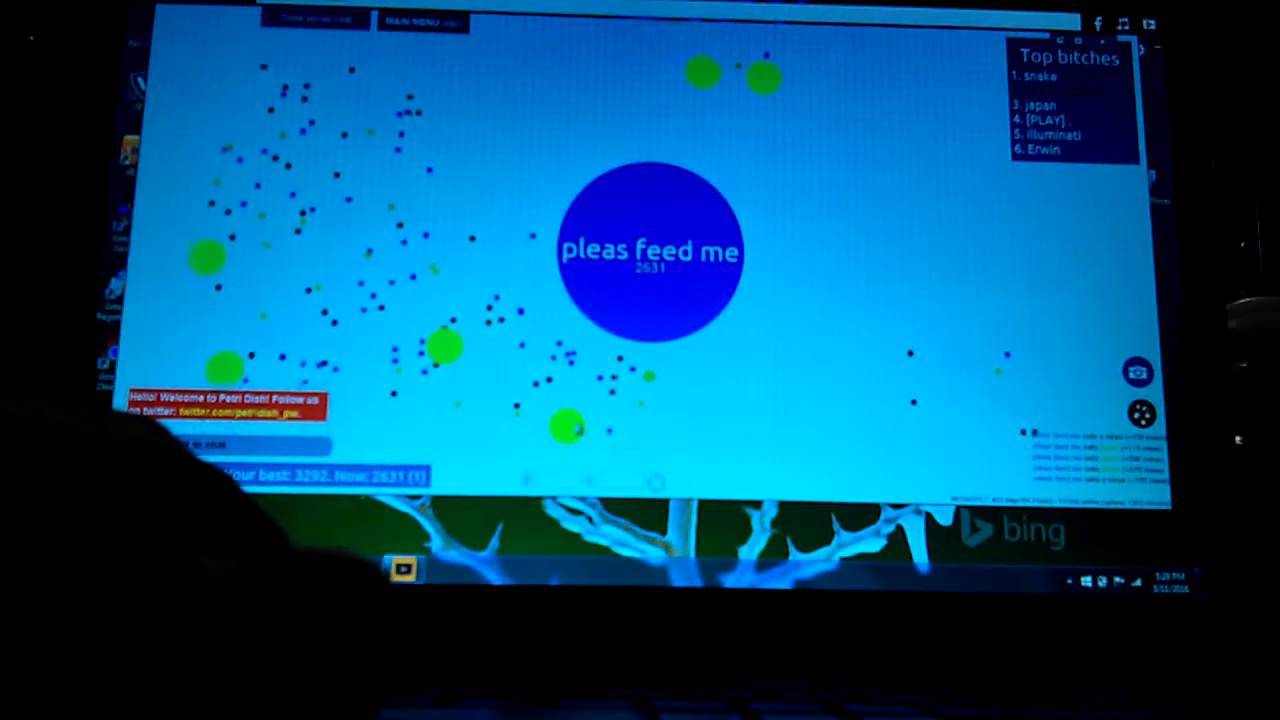
- Split the 2,600-mass cell into two 'pleas feed me' halves totaling about 2,649
key("space")
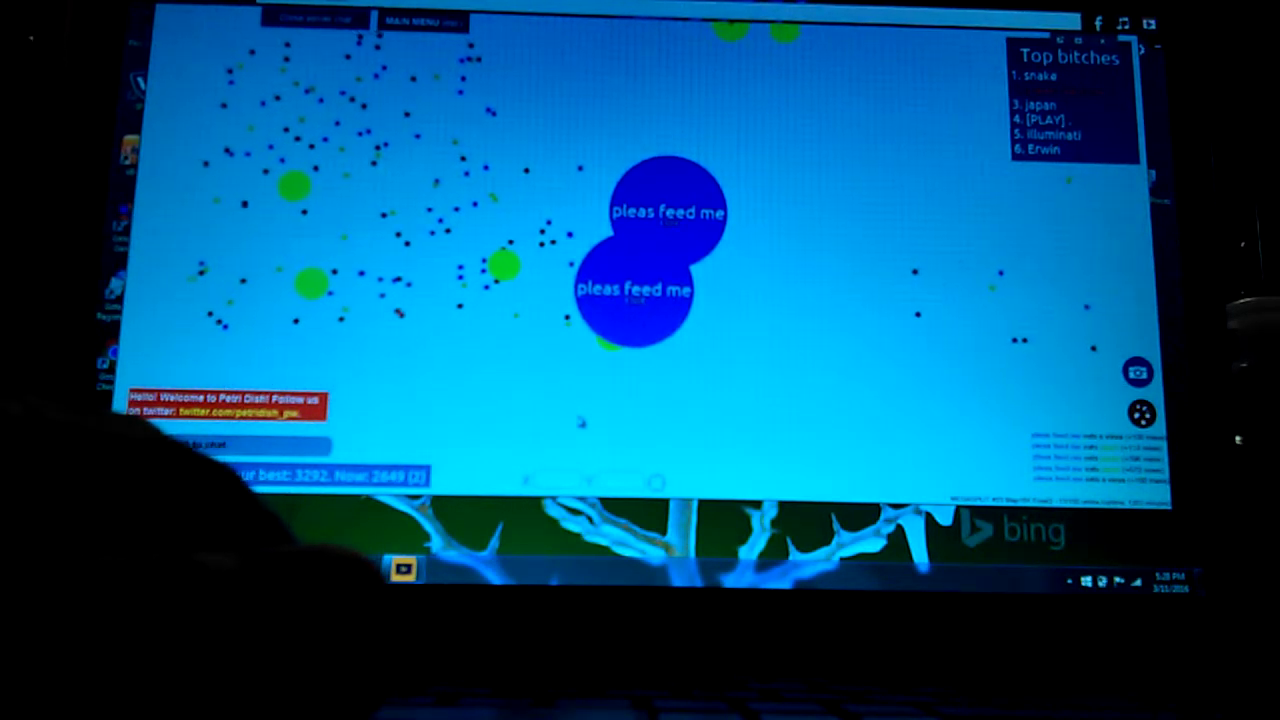